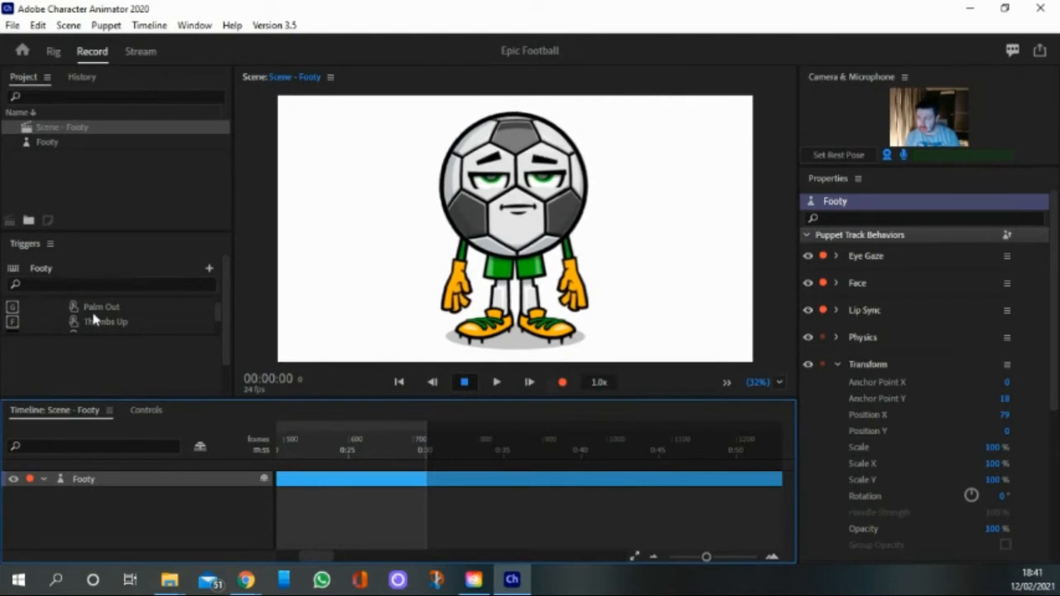
Assign Y as the trigger key for the left arm's Horn and test the Horn and Palm Out triggers
drag(192, 331, 180, 375)
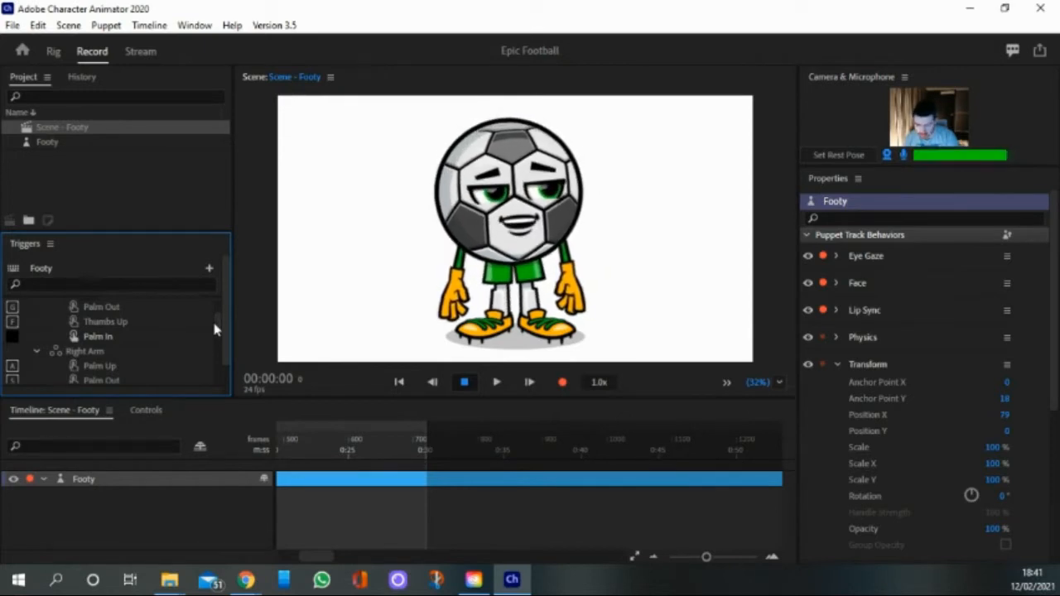
drag(214, 327, 216, 340)
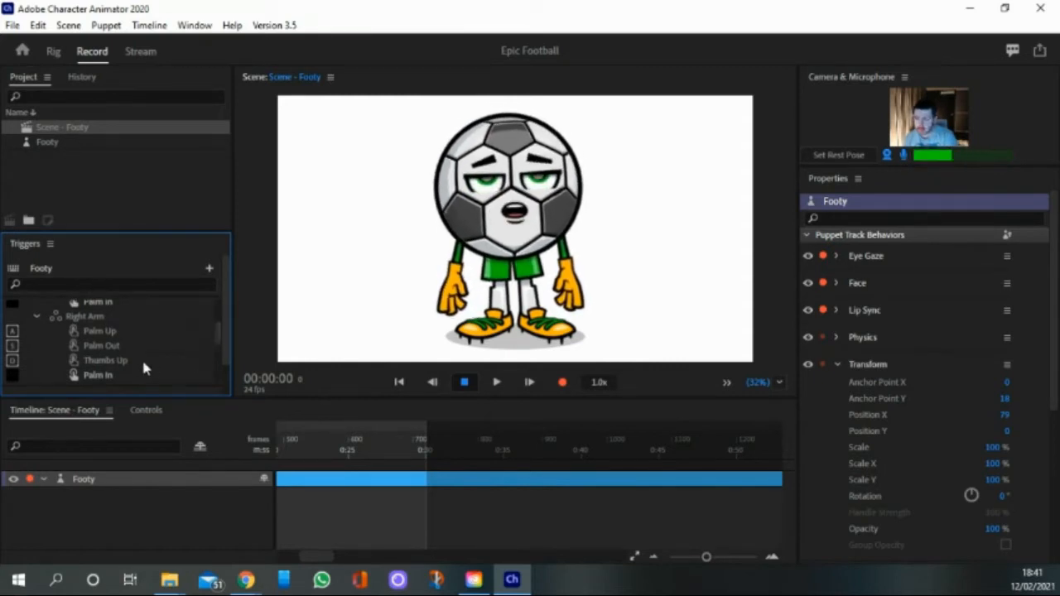
drag(219, 342, 220, 319)
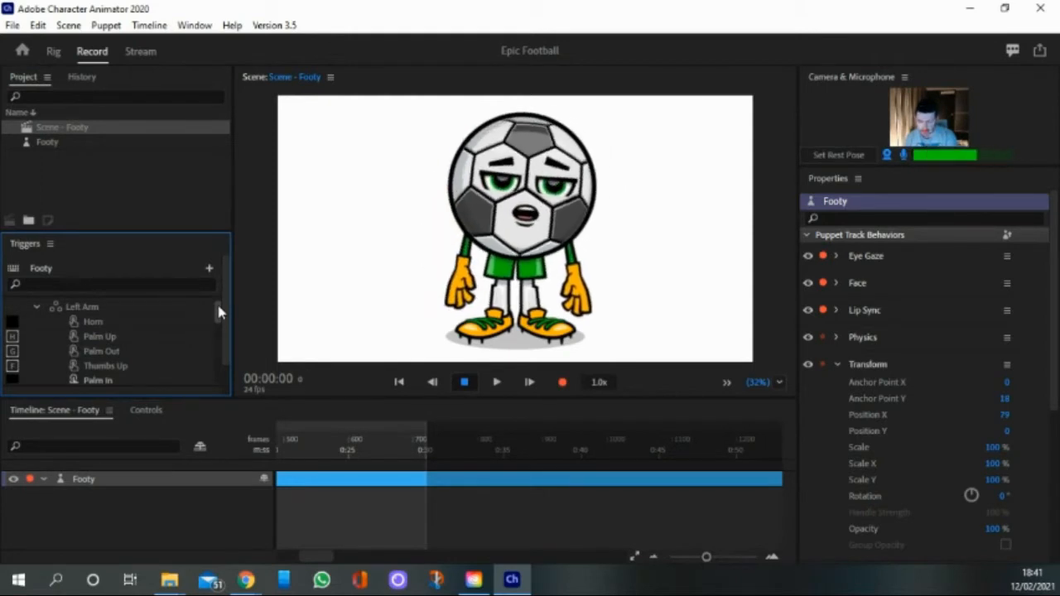
click(11, 321)
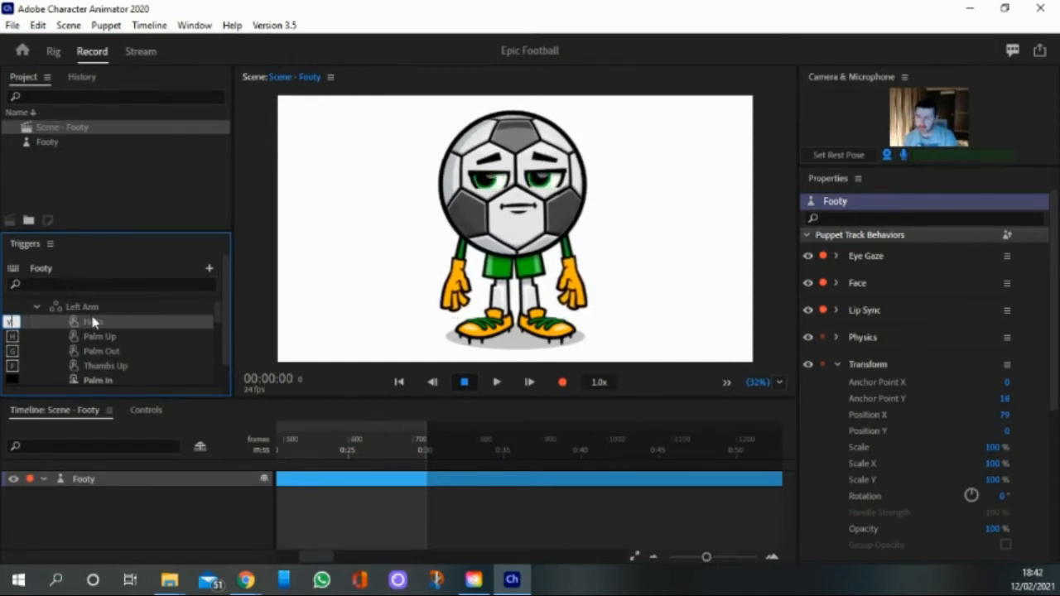
click(13, 308)
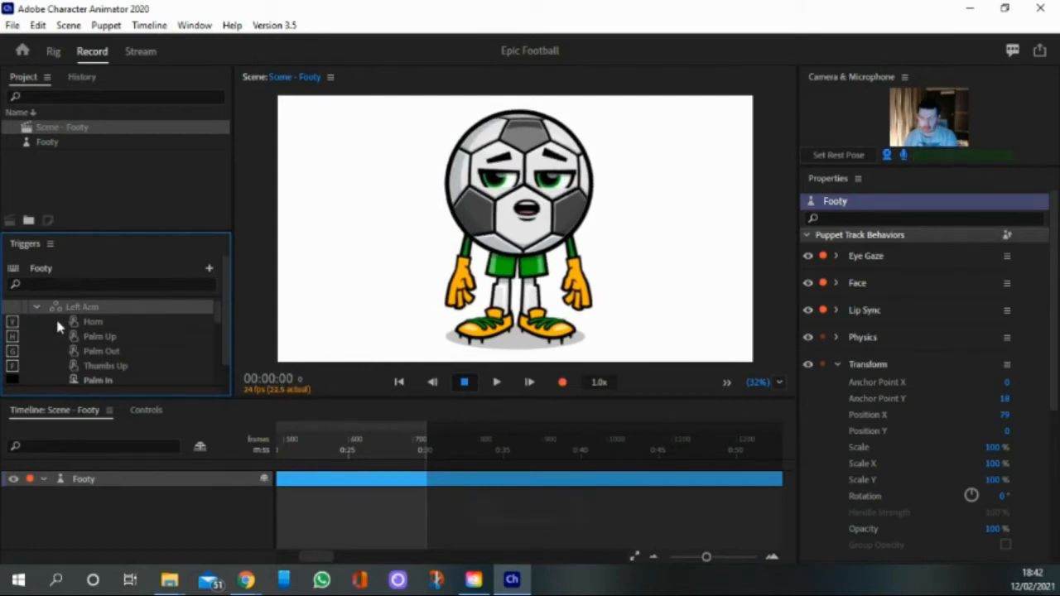
key(y)
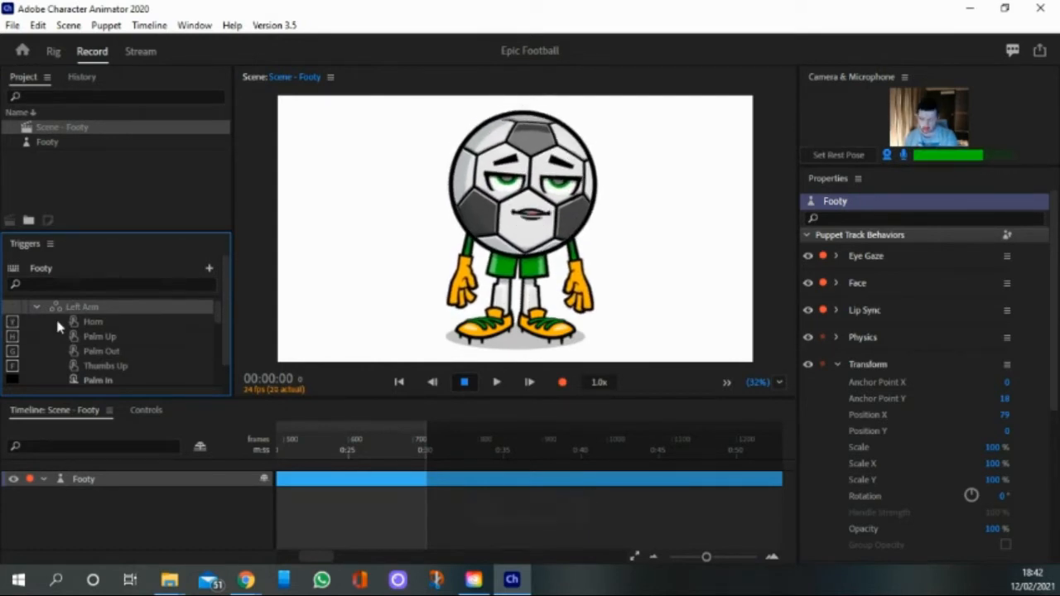
key(g)
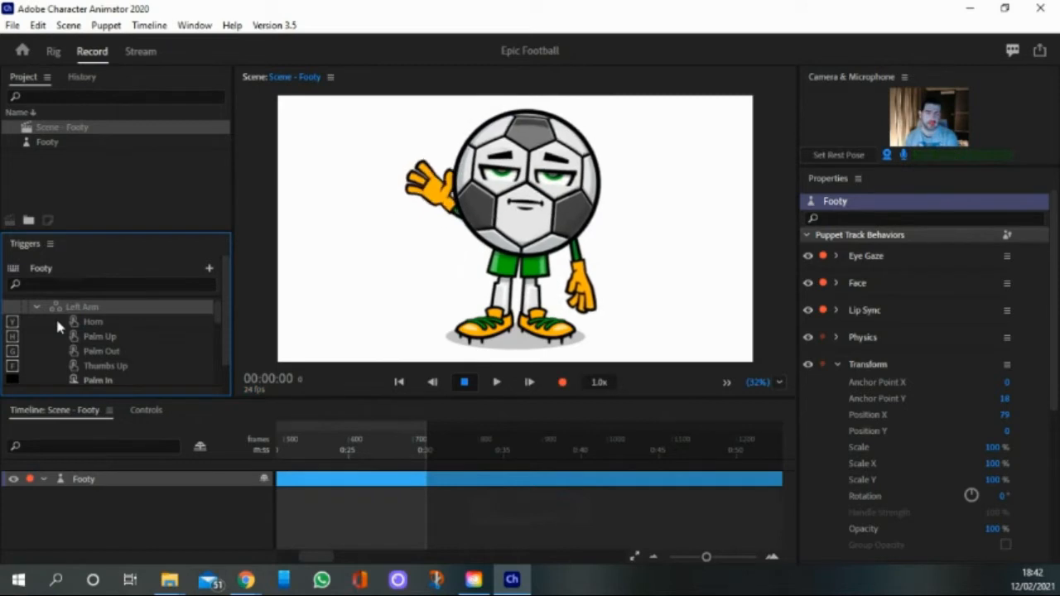
Record a performance of about 26 seconds with the Footy puppet from the timeline start, using the Horn and hand-gesture triggers
click(274, 473)
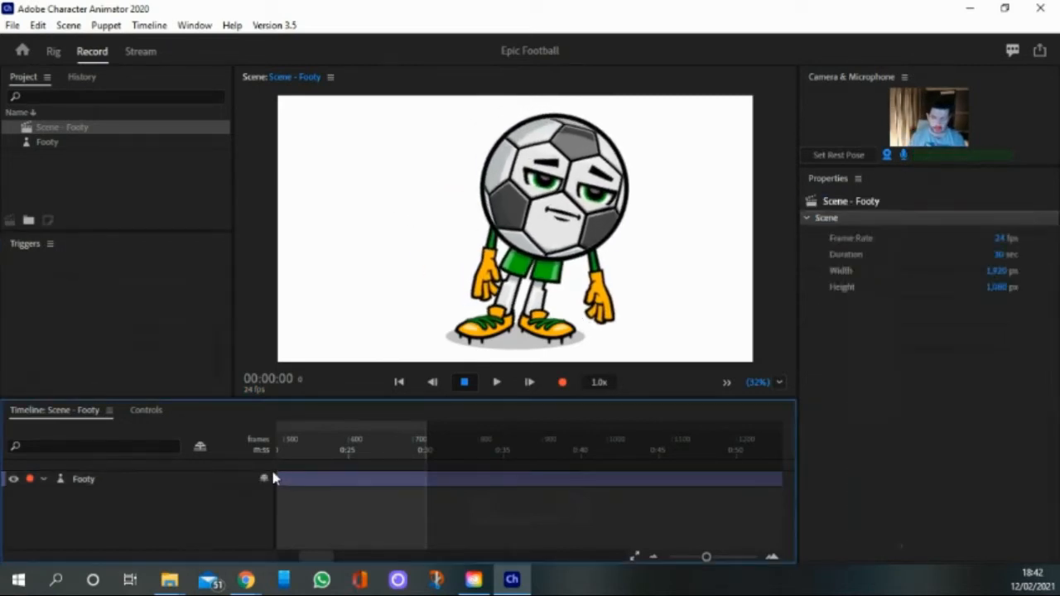
click(277, 479)
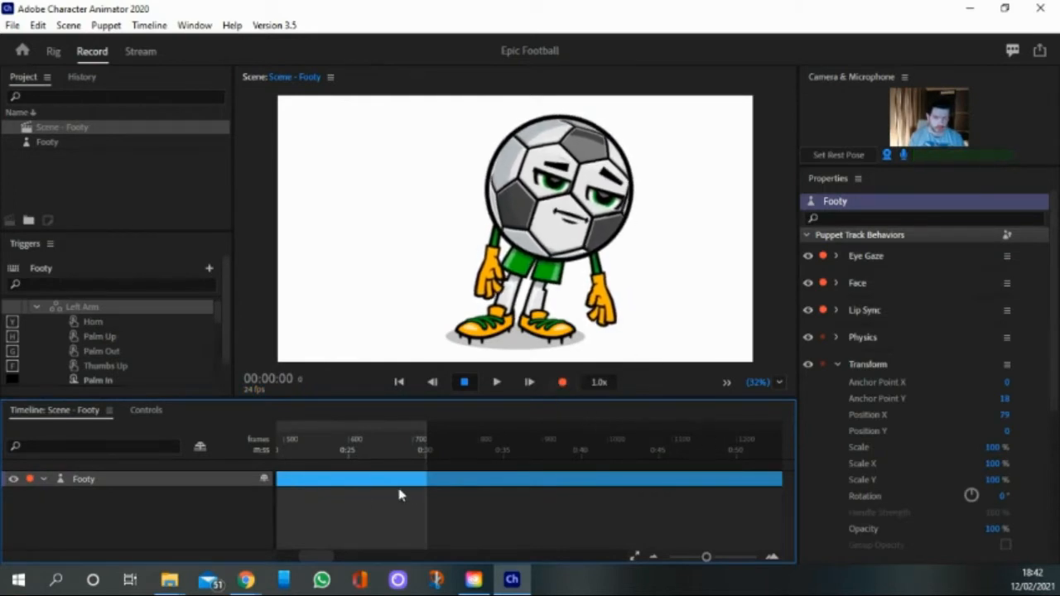
drag(313, 562, 268, 566)
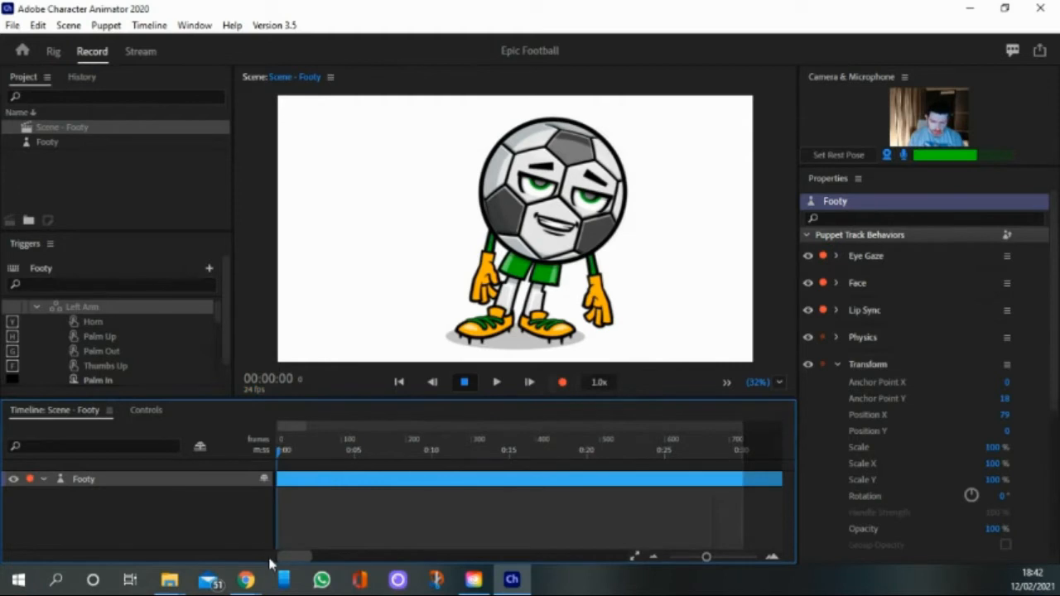
click(563, 382)
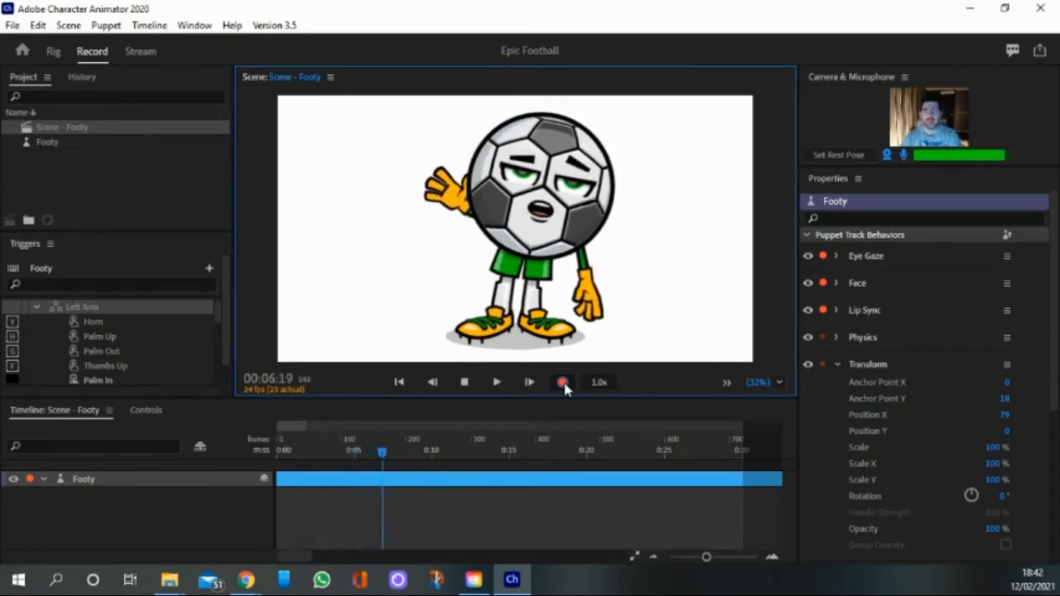
key(y)
key(y)
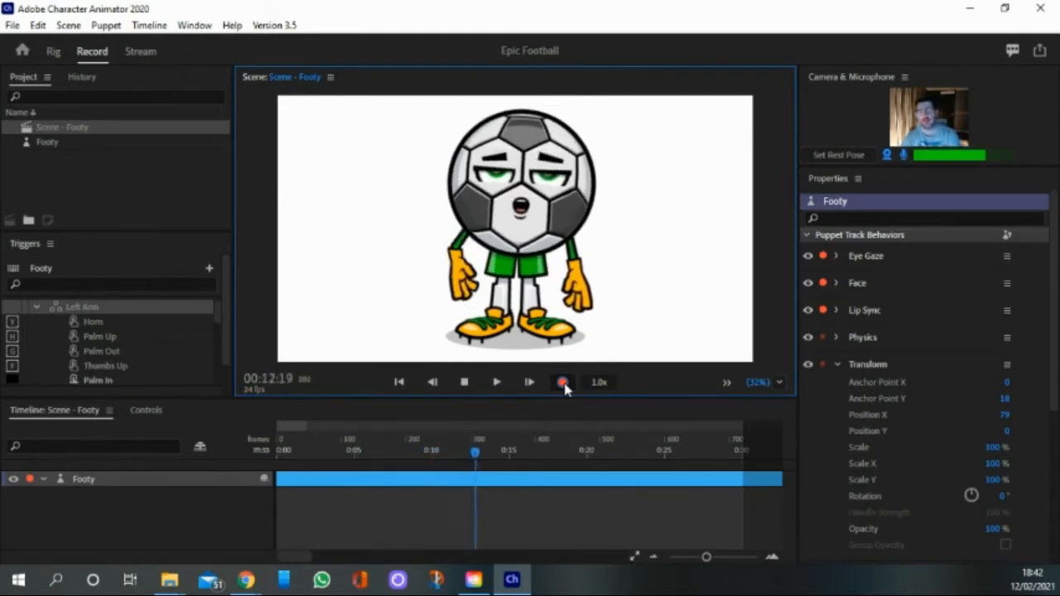
key(w)
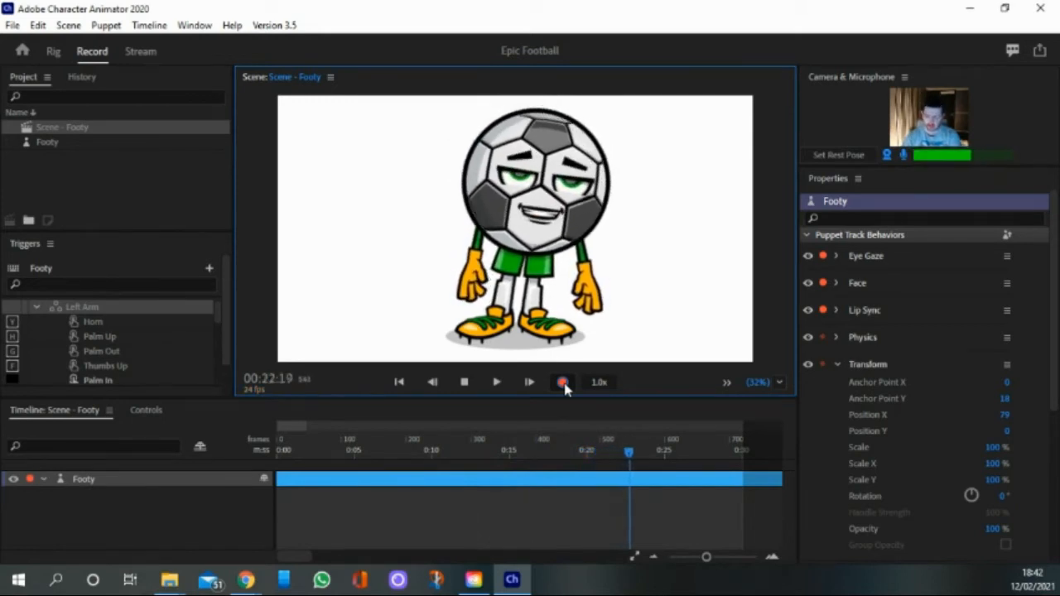
key(y)
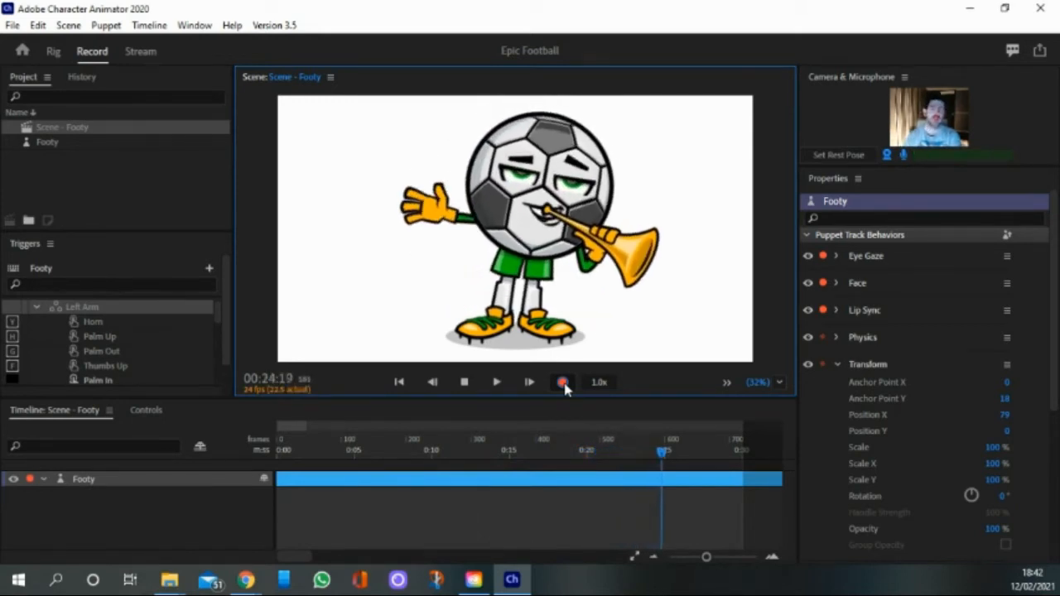
click(562, 382)
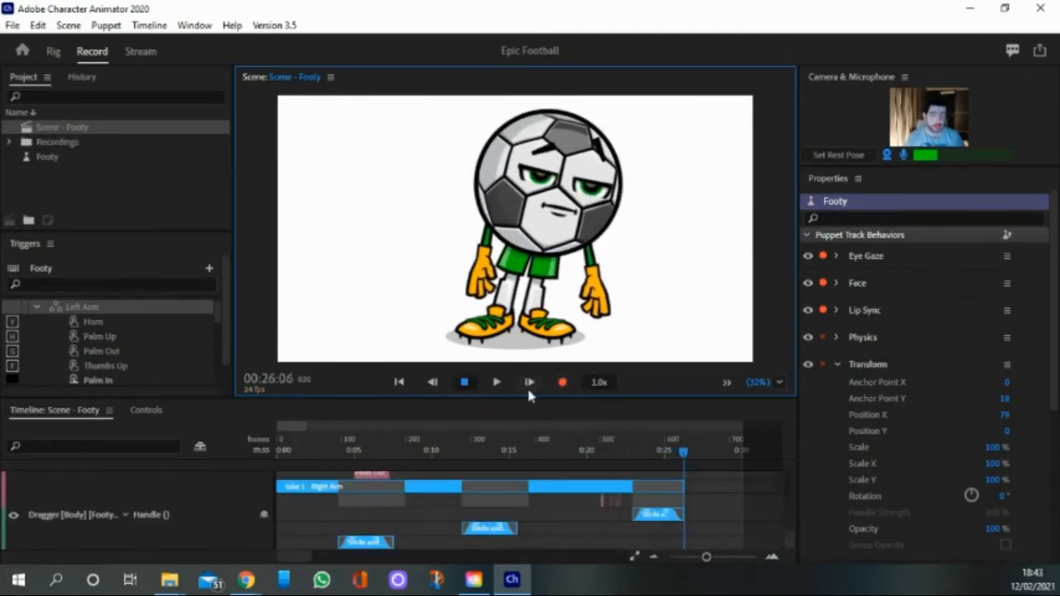
Play back the first seconds of the recorded take from the start, and return the playhead to frame 0
click(276, 472)
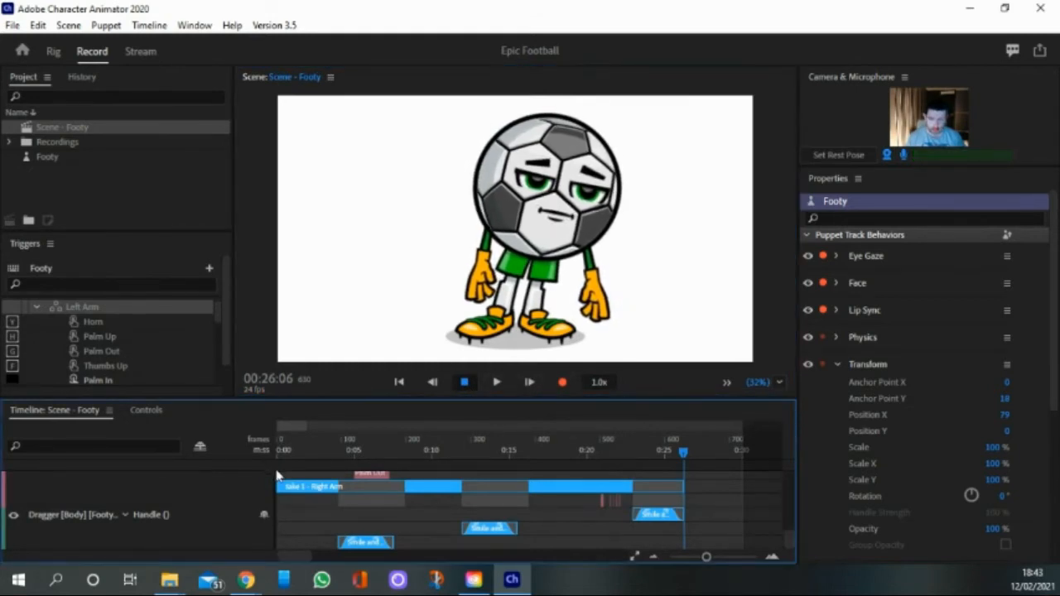
drag(683, 453, 265, 464)
click(497, 383)
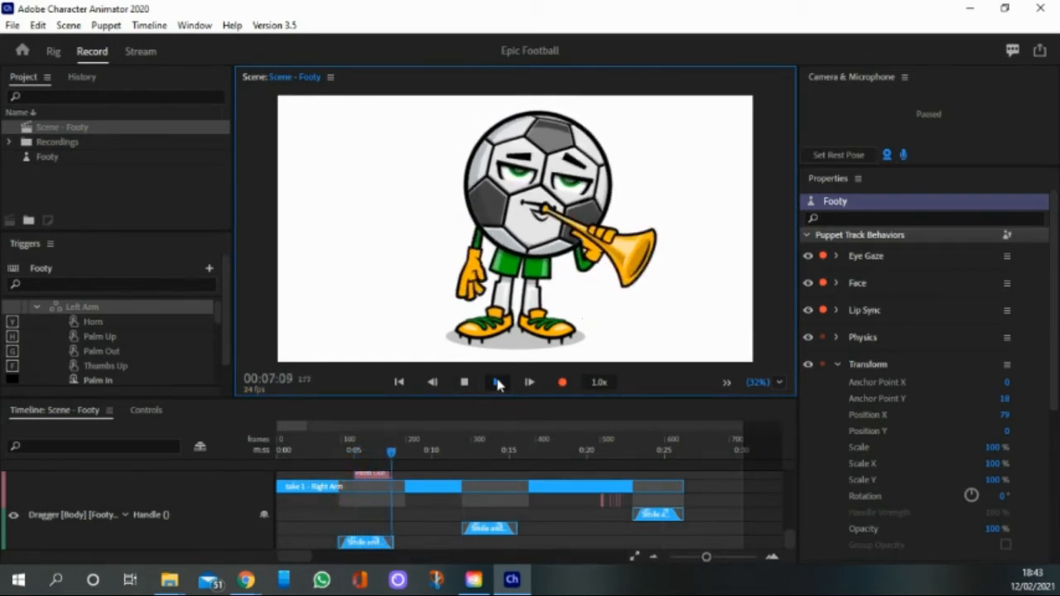
click(497, 383)
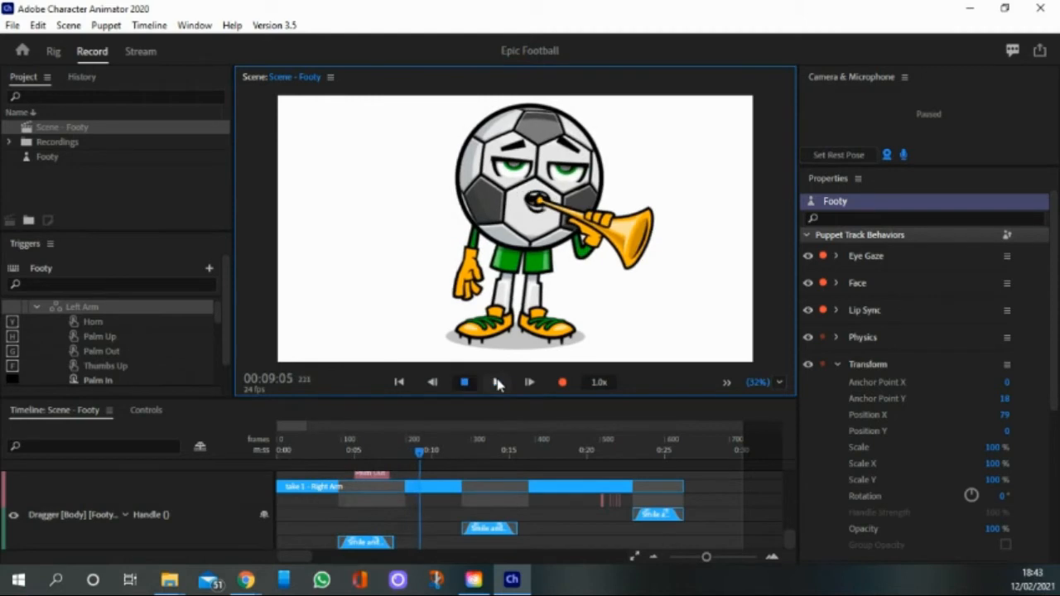
drag(420, 448, 264, 469)
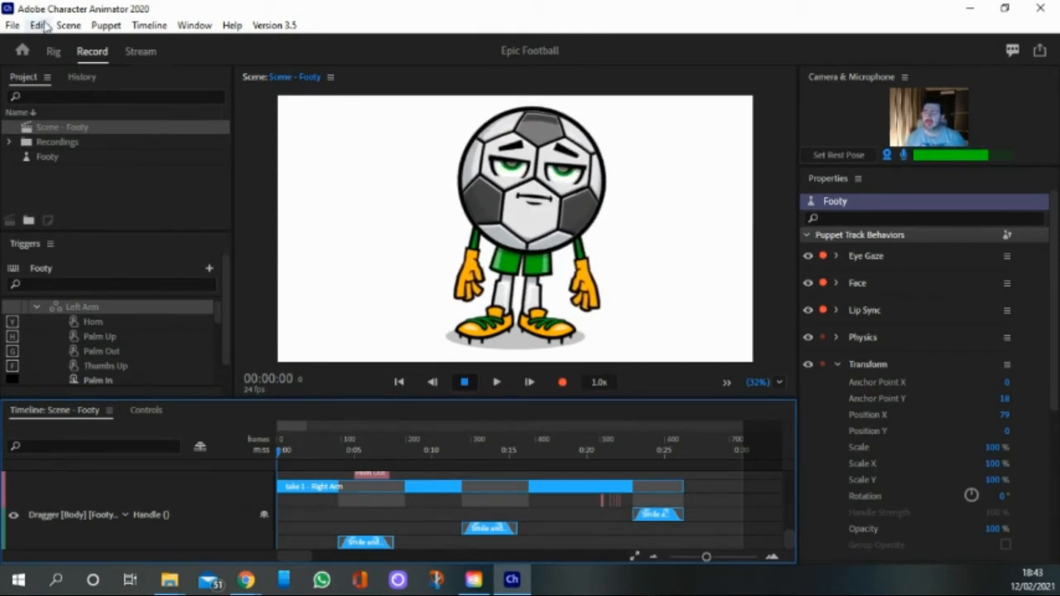
Import the stadium image "Untitled design" from the Downloads folder into the project
click(11, 28)
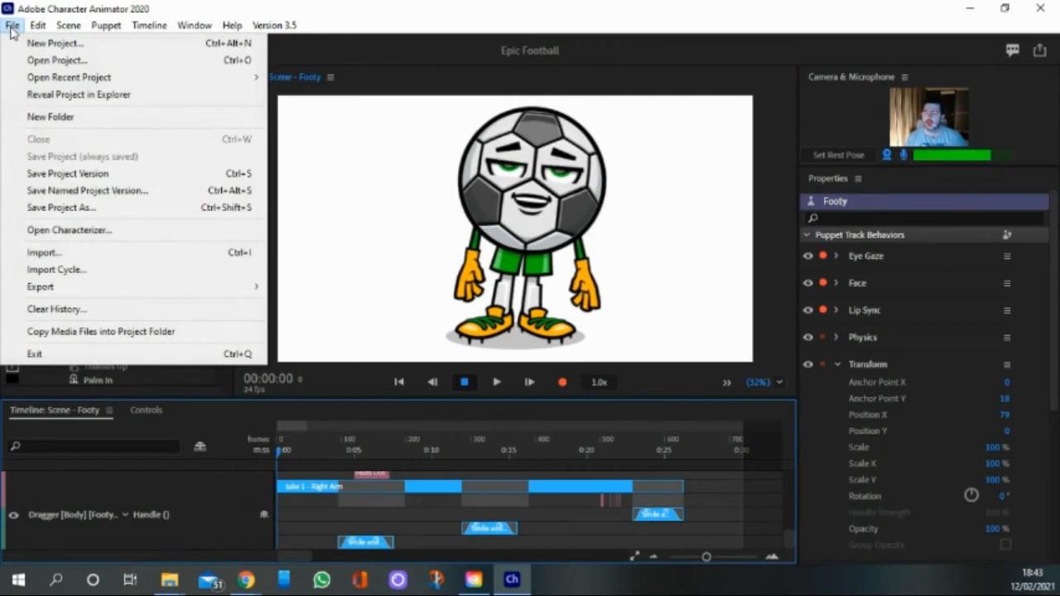
click(41, 252)
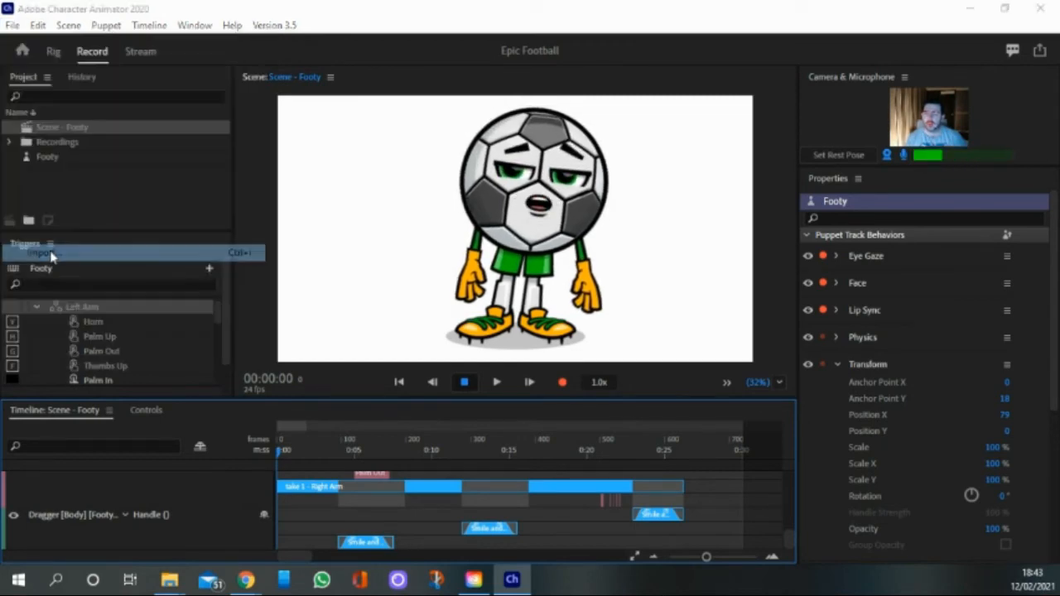
click(432, 202)
right_click(437, 207)
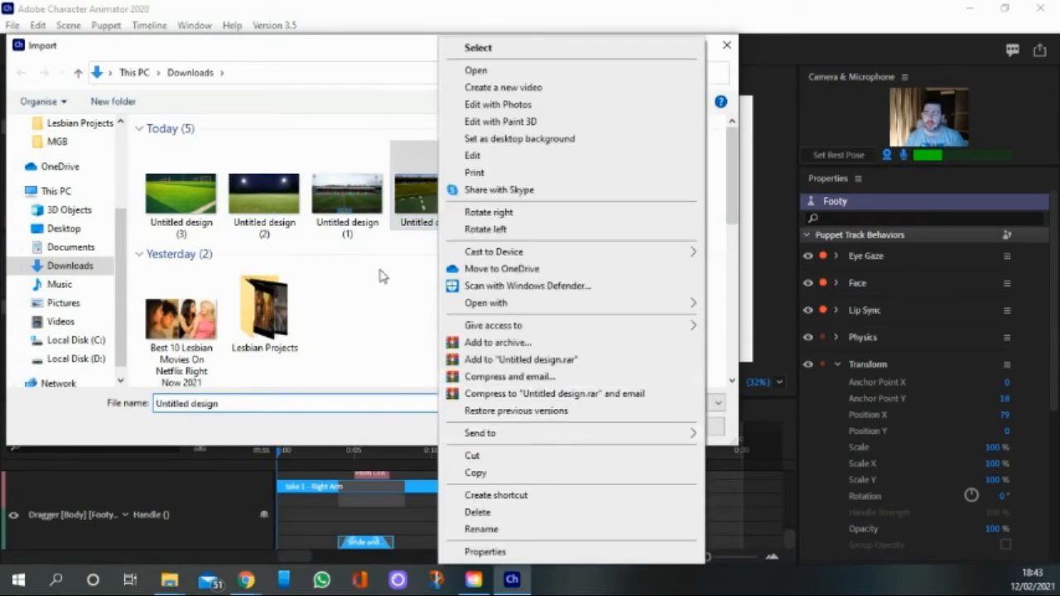
click(421, 211)
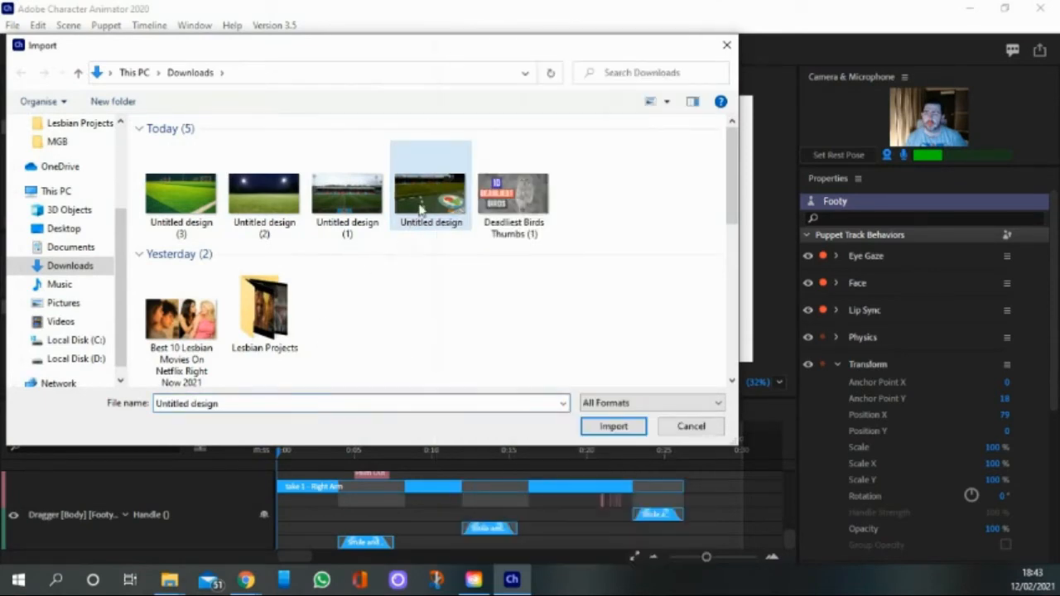
click(611, 426)
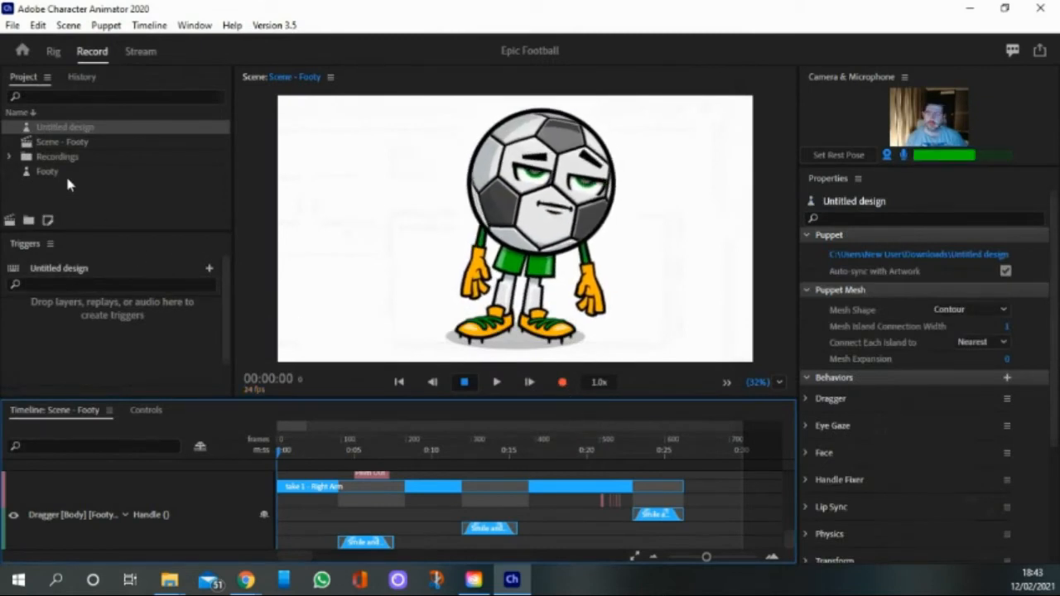
Add the Untitled design image to the Footy scene's timeline as a background behind the puppet
click(48, 130)
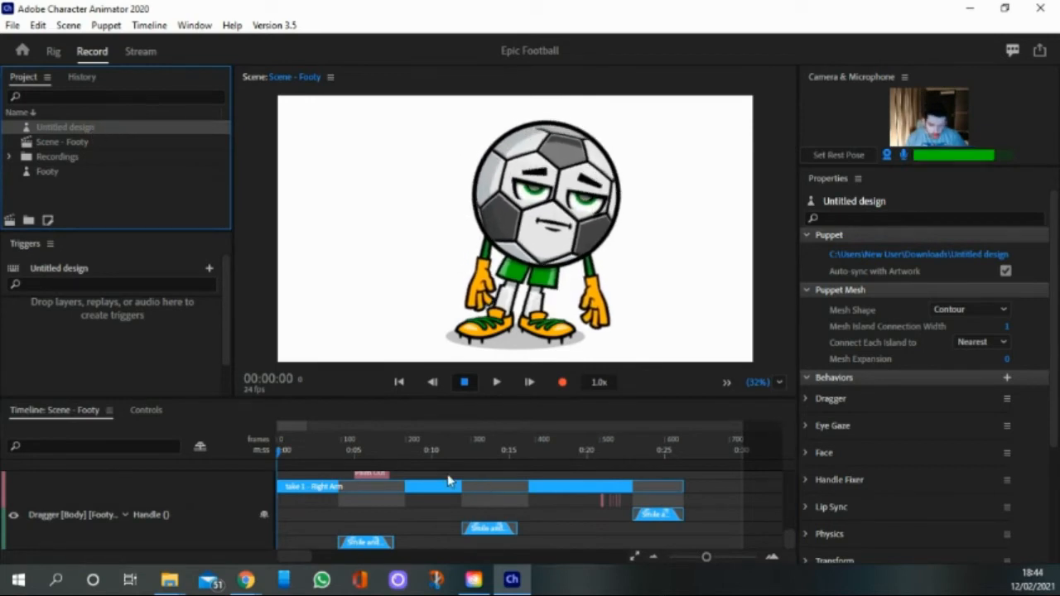
scroll(431, 503, up, 3)
scroll(427, 508, up, 5)
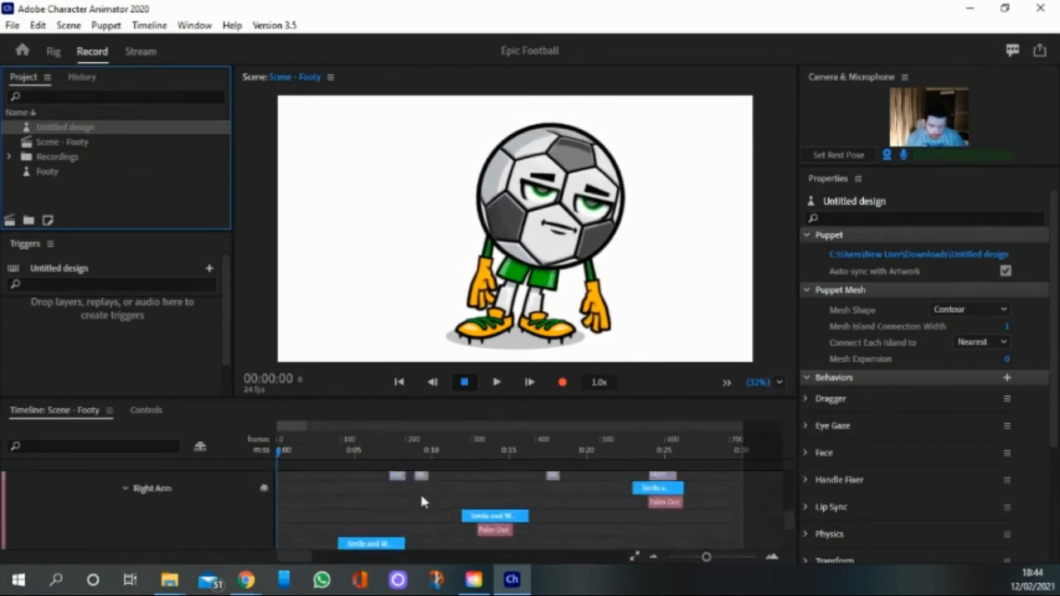
scroll(418, 495, up, 5)
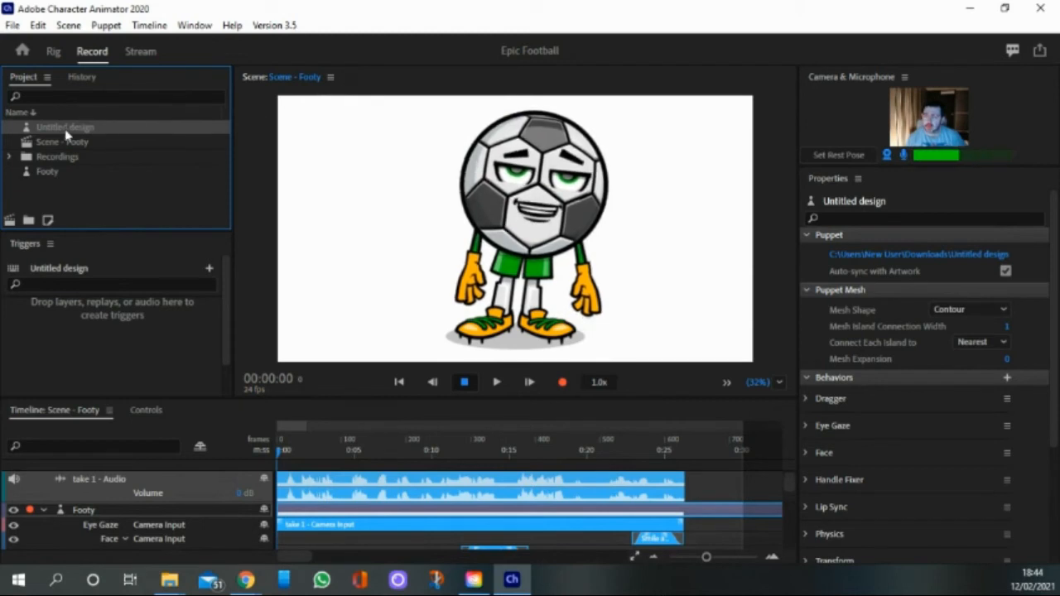
click(388, 524)
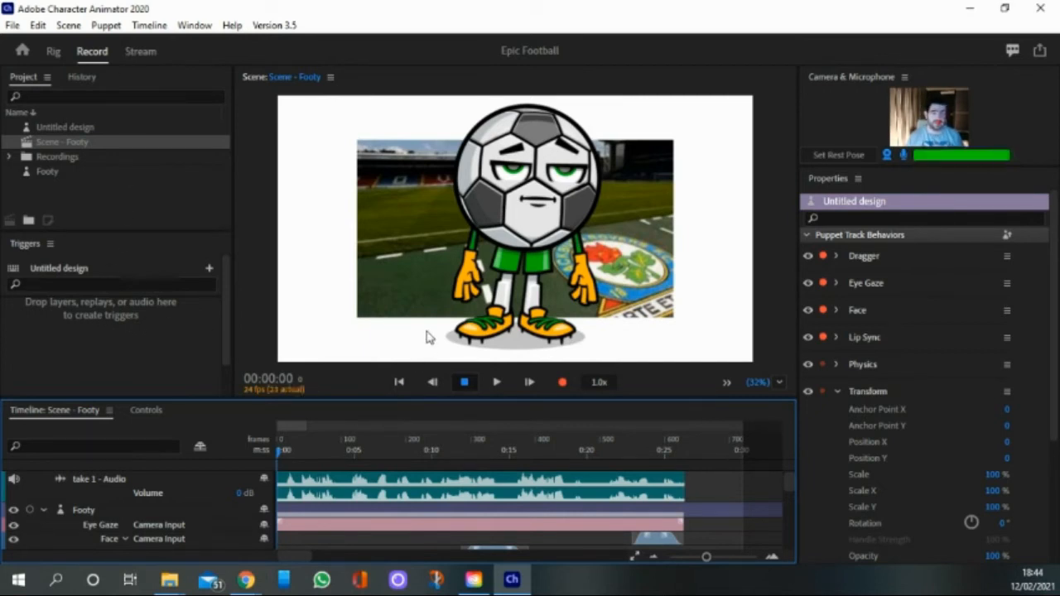
Preview the opening seconds of the scene with its stadium background, and return the playhead to the start
click(497, 382)
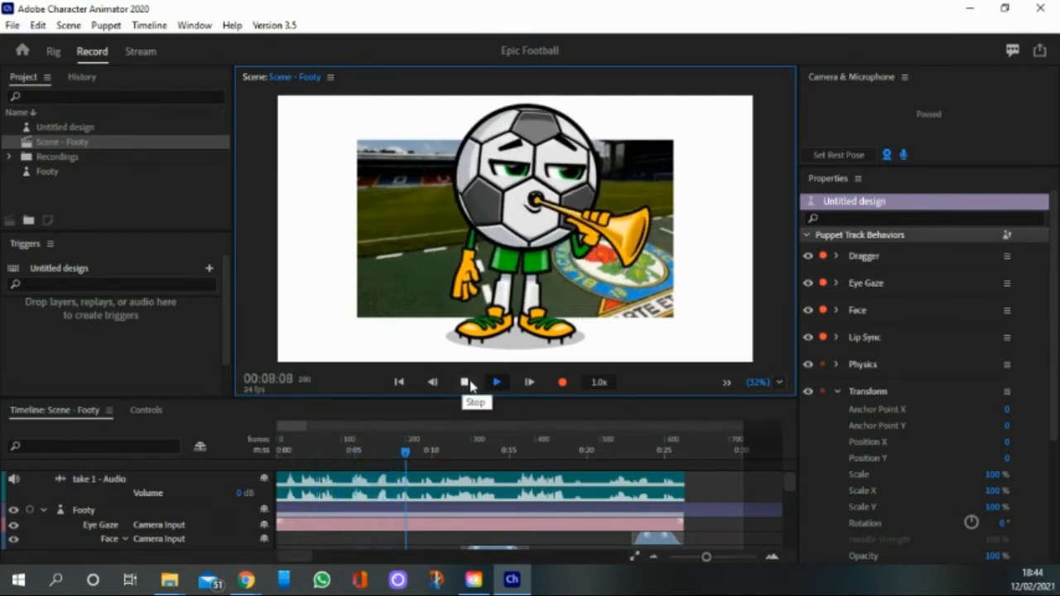
click(466, 383)
click(412, 456)
key(Home)
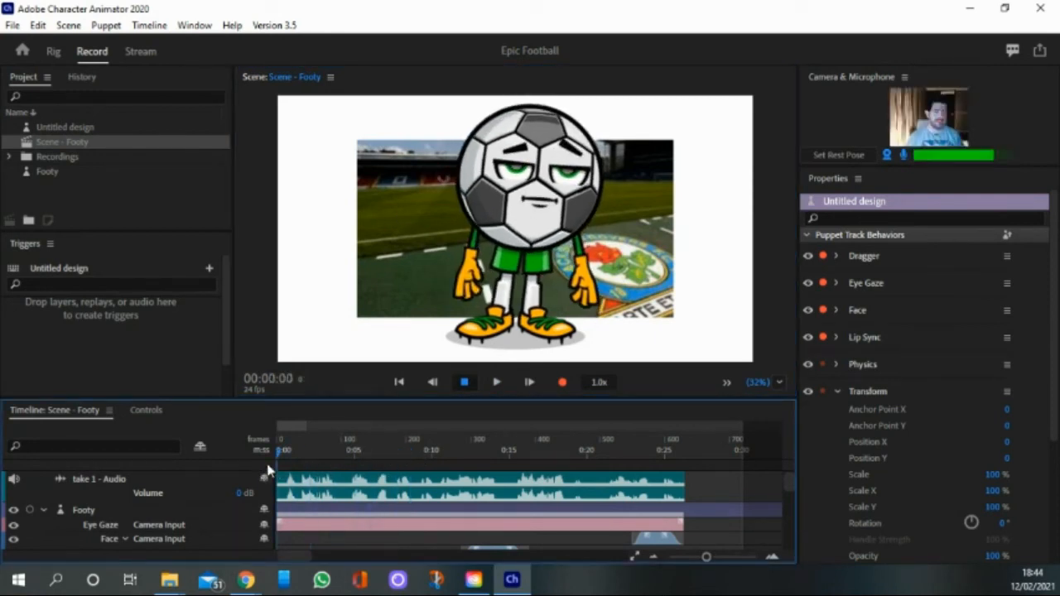